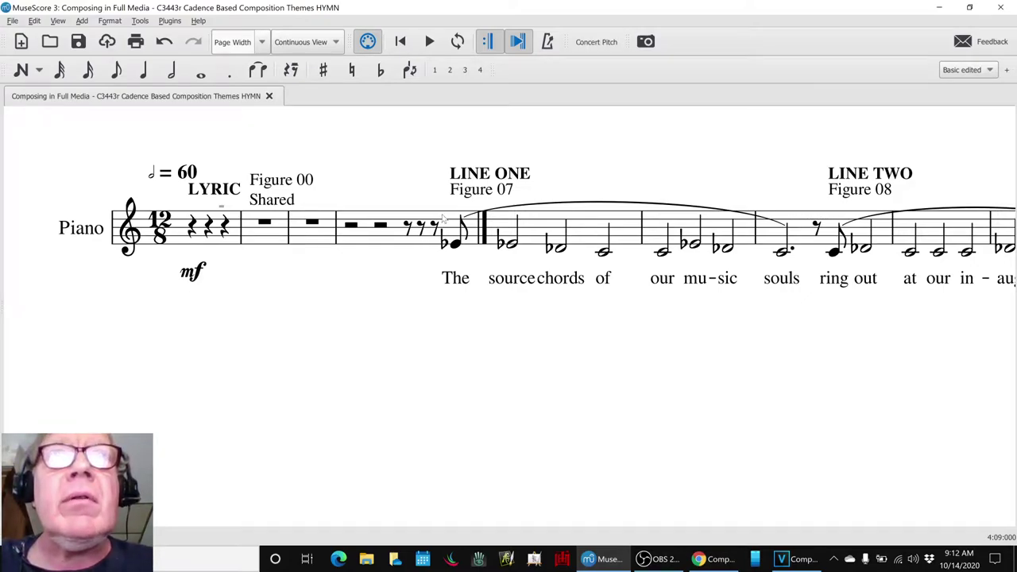
Play LINE ONE of the hymn score from the last rest, then minimize OBS.
{"action": "left_click", "coordinate": [433, 227]}
{"action": "key", "text": "space"}
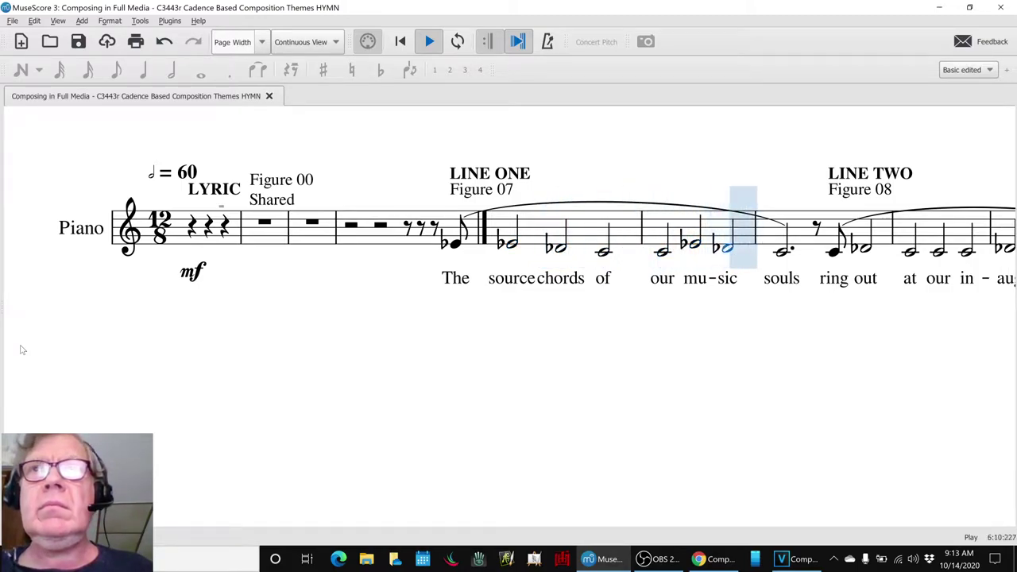
{"action": "key", "text": "space"}
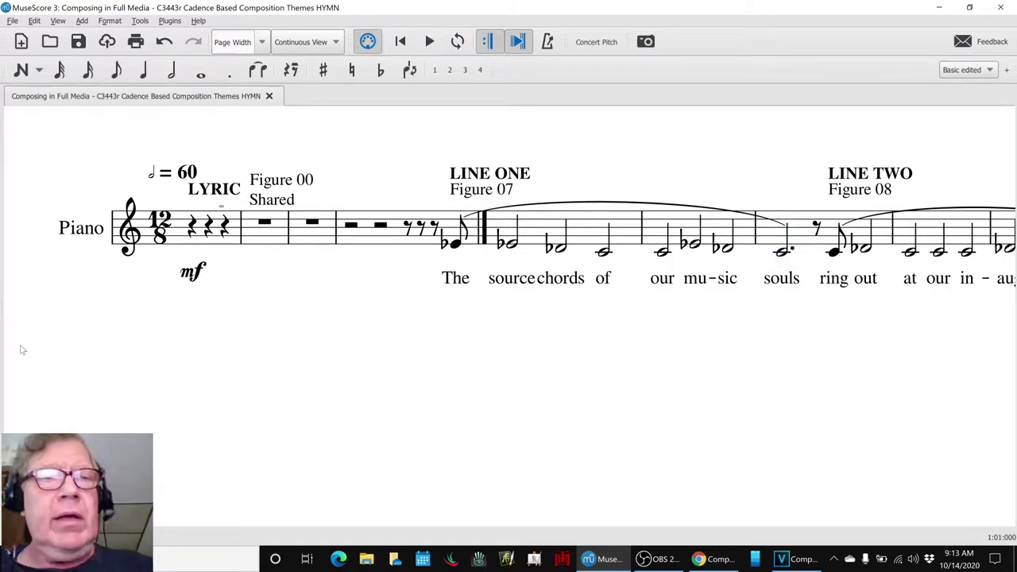
{"action": "key", "text": "alt+Tab"}
{"action": "key", "text": "alt+Tab"}
{"action": "key", "text": "alt+Tab"}
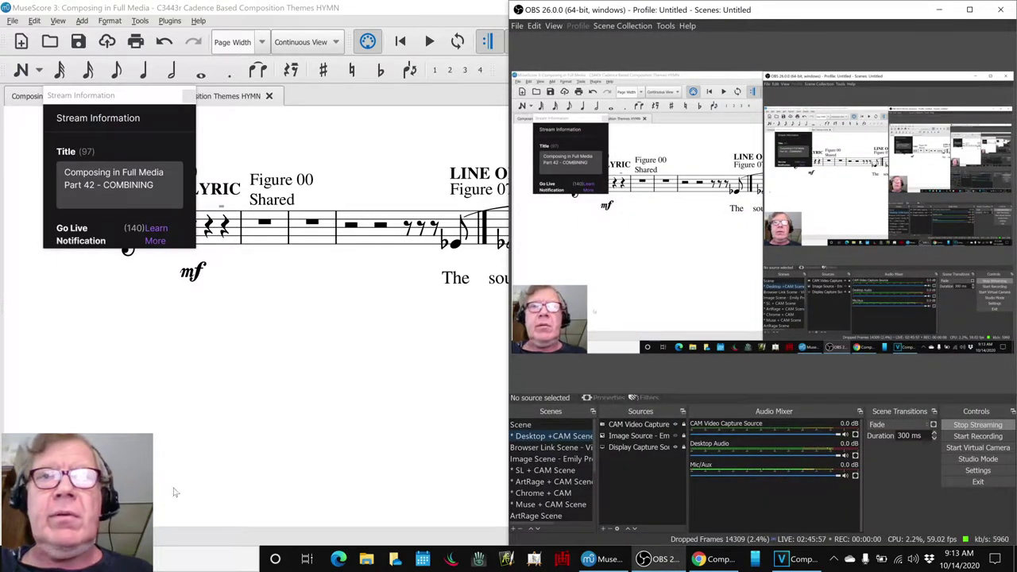
{"action": "left_click", "coordinate": [645, 560]}
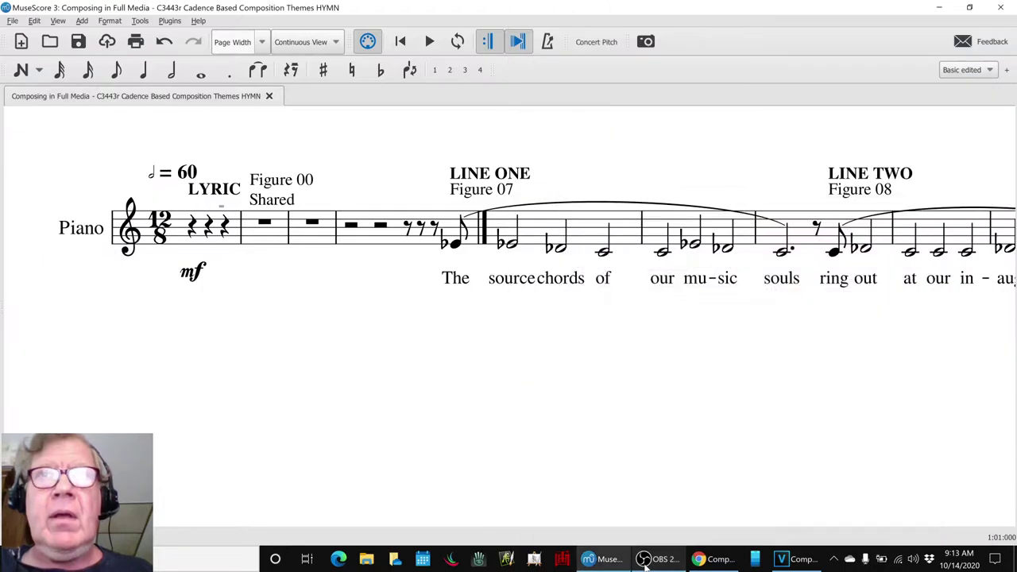
Review Results entries B29 and B31 in the Google Sheets notes, then bring up VEGAS Pro.
{"action": "key", "text": "alt+Tab"}
{"action": "key", "text": "alt+Tab"}
{"action": "key", "text": "alt+Tab"}
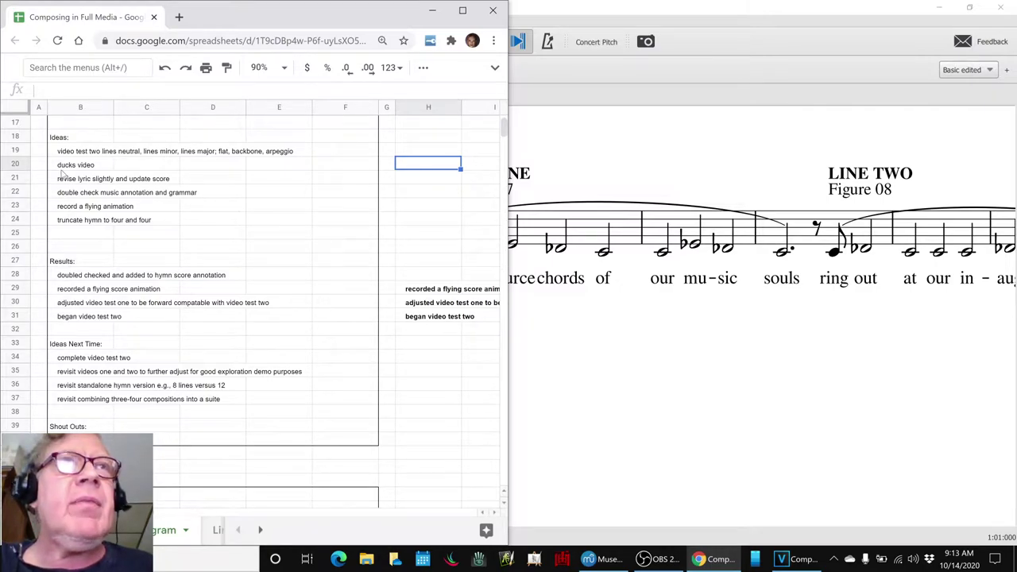
{"action": "left_click", "coordinate": [94, 291]}
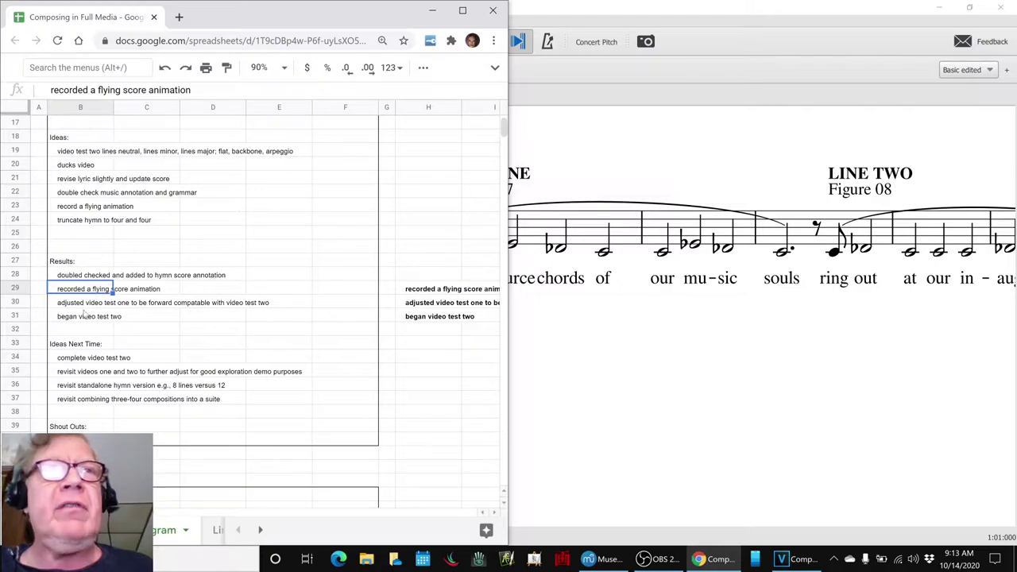
{"action": "left_click", "coordinate": [77, 321]}
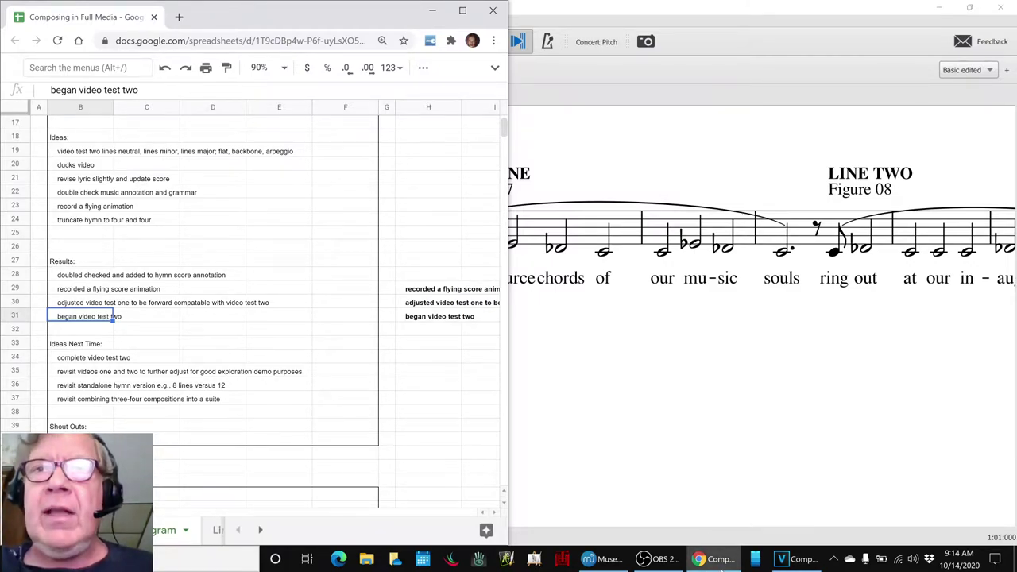
{"action": "left_click", "coordinate": [780, 560]}
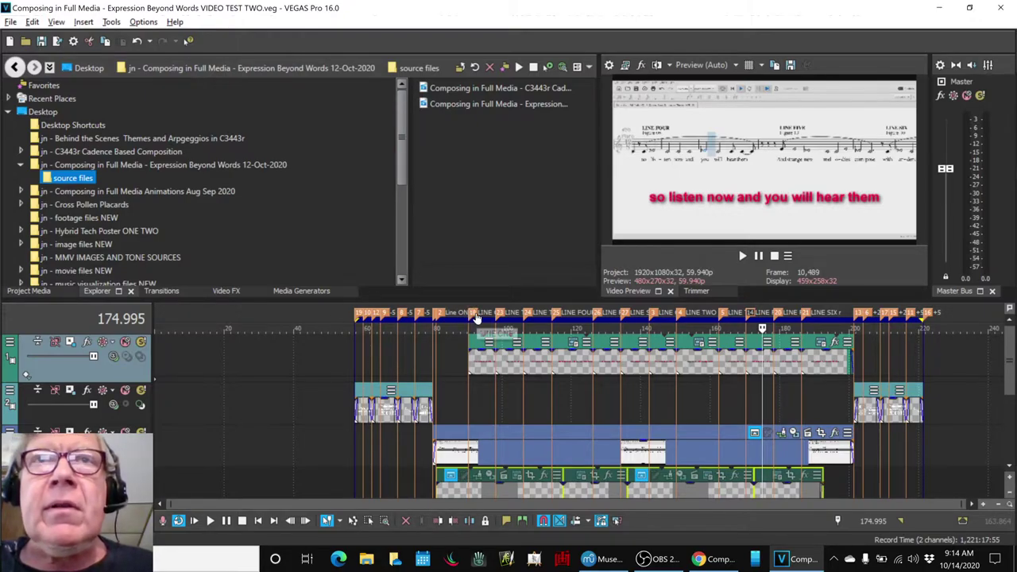
Play the video from the LINE ONE marker.
{"action": "left_click", "coordinate": [477, 317]}
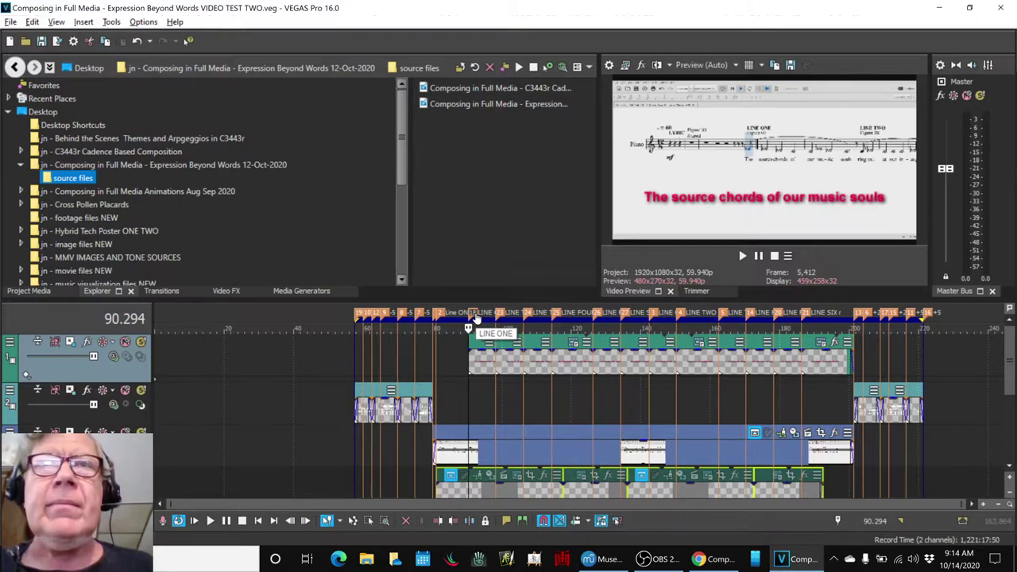
{"action": "key", "text": "space"}
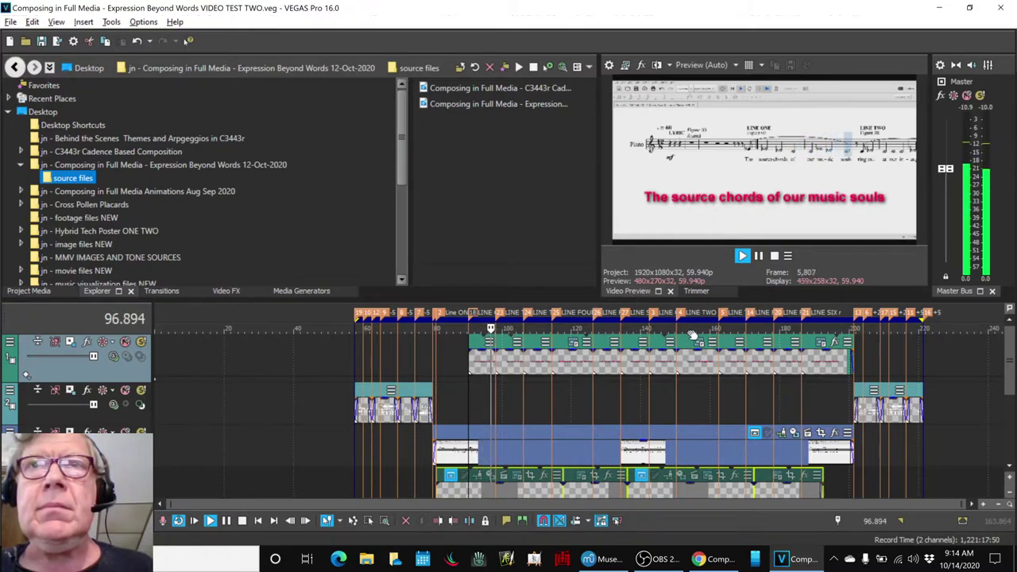
{"action": "key", "text": "space"}
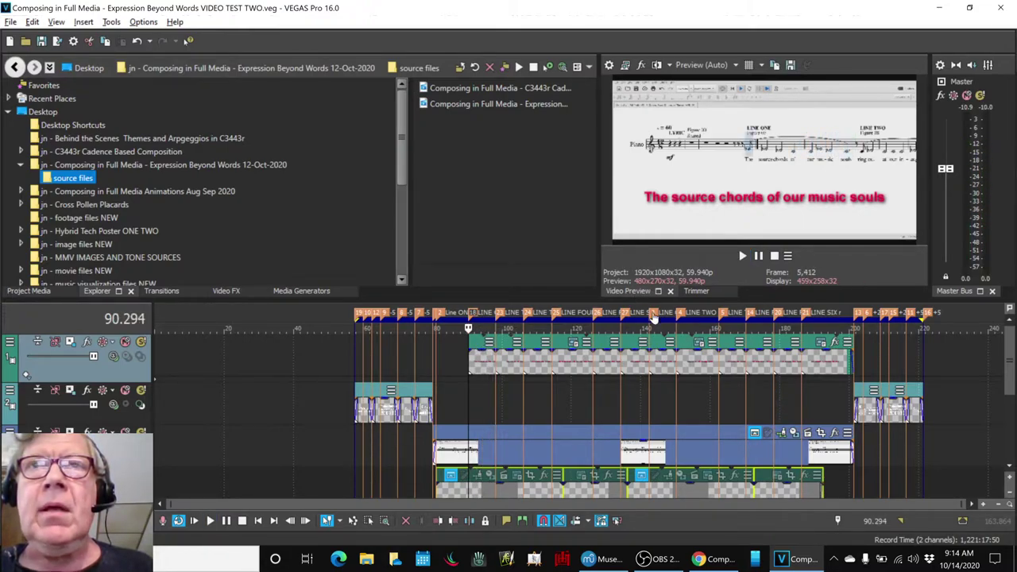
Play the later repeat near 142.3 seconds, then replay LINE ONE for comparison.
{"action": "left_click", "coordinate": [651, 316]}
{"action": "scroll", "coordinate": [653, 316], "scroll_direction": "up", "scroll_amount": 2}
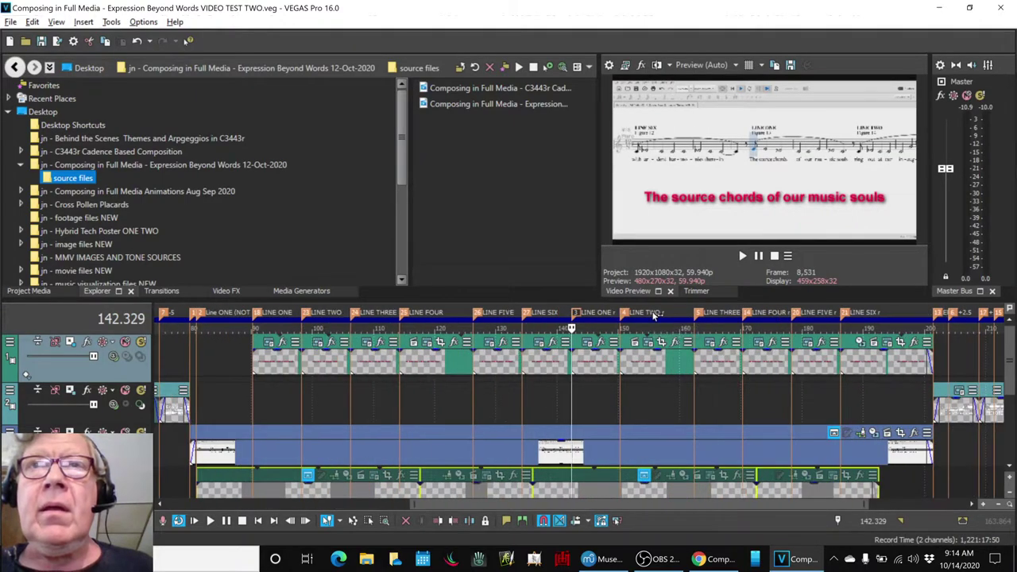
{"action": "scroll", "coordinate": [653, 316], "scroll_direction": "down", "scroll_amount": 3}
{"action": "key", "text": "space"}
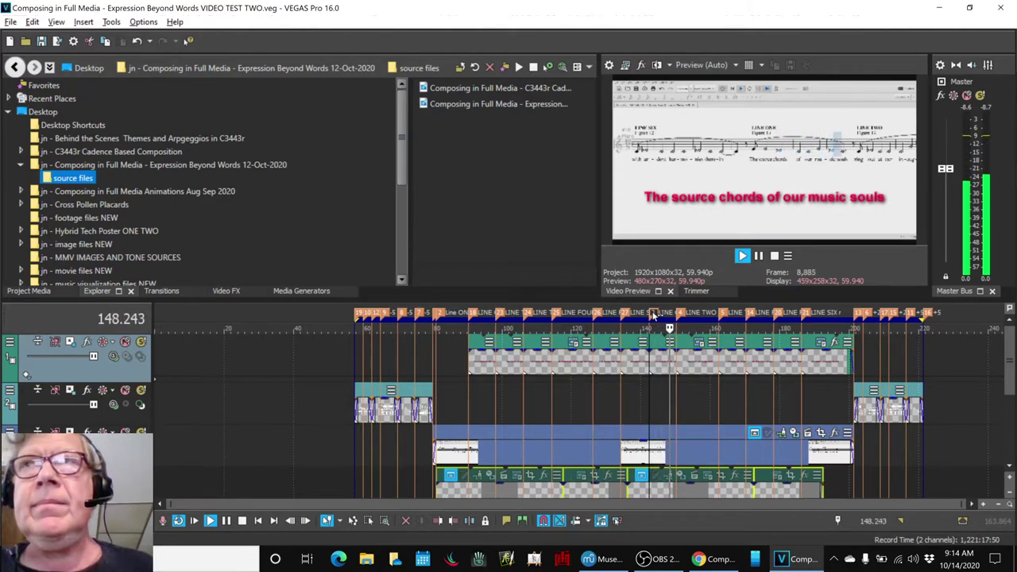
{"action": "key", "text": "space"}
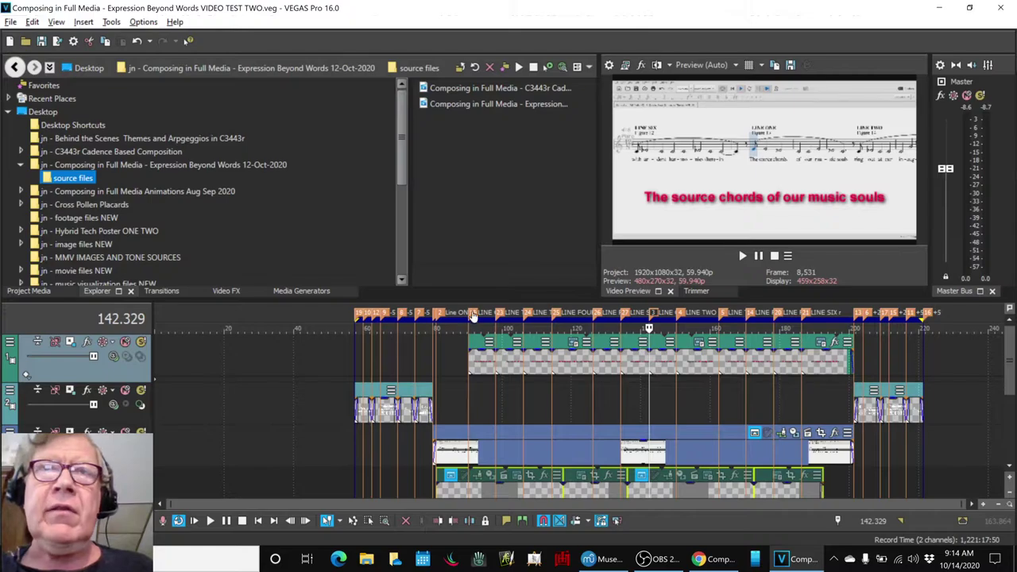
{"action": "left_click", "coordinate": [475, 315]}
{"action": "key", "text": "space"}
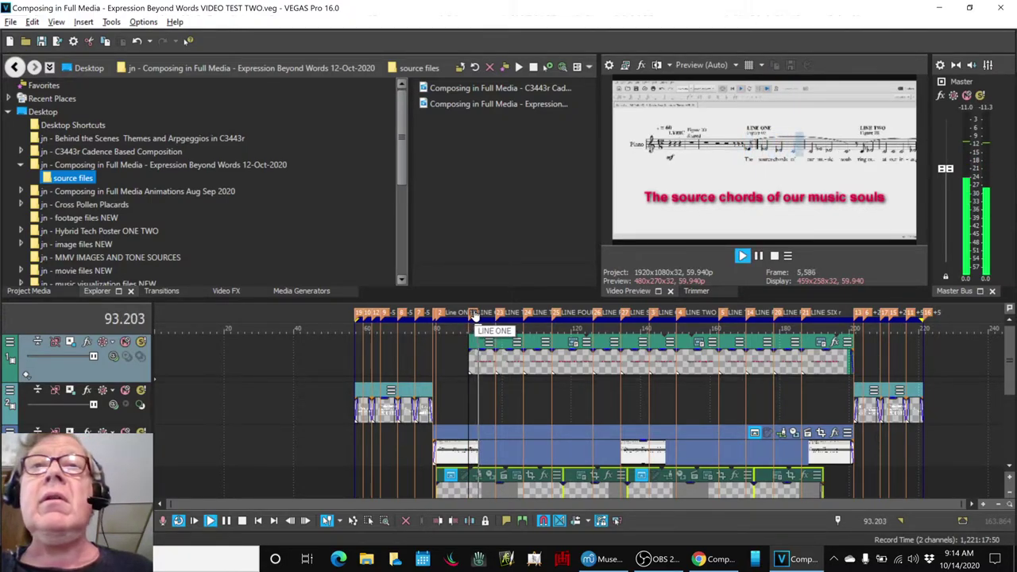
{"action": "key", "text": "space"}
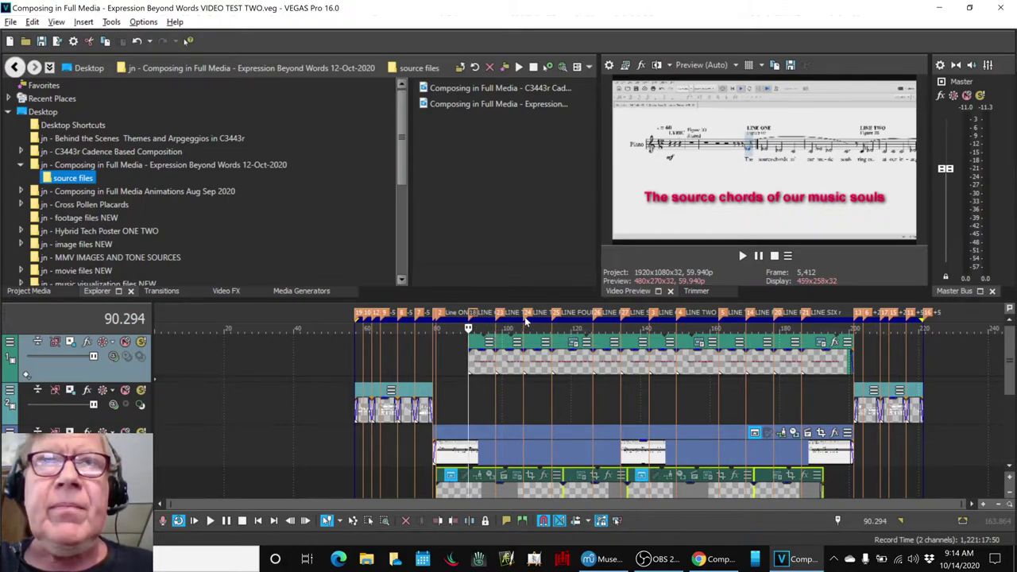
Play a short preview from about 106.2 seconds on the timeline.
{"action": "scroll", "coordinate": [528, 318], "scroll_direction": "up", "scroll_amount": 1}
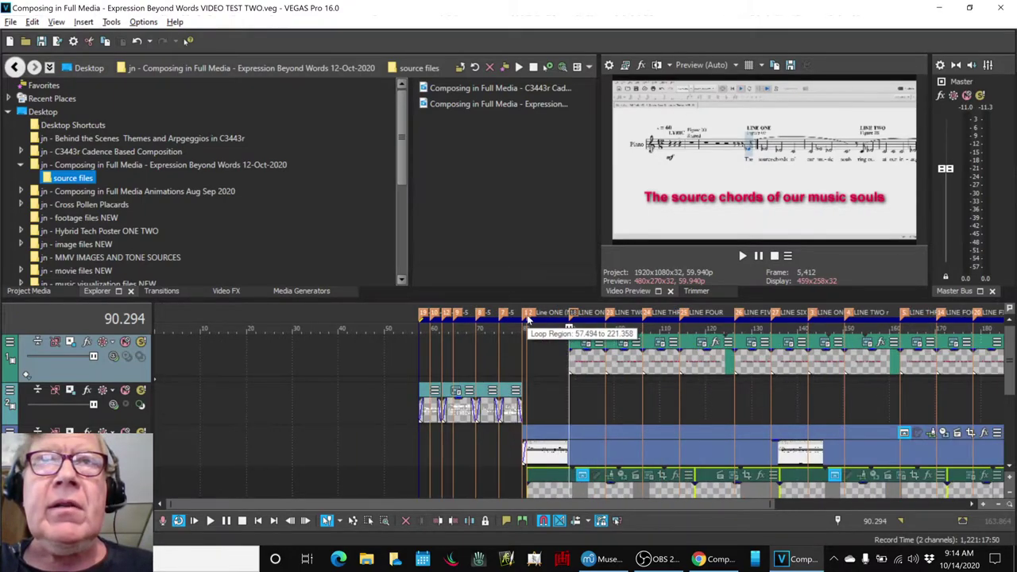
{"action": "left_click", "coordinate": [647, 318]}
{"action": "scroll", "coordinate": [648, 318], "scroll_direction": "up", "scroll_amount": 1}
{"action": "scroll", "coordinate": [647, 318], "scroll_direction": "down", "scroll_amount": 1}
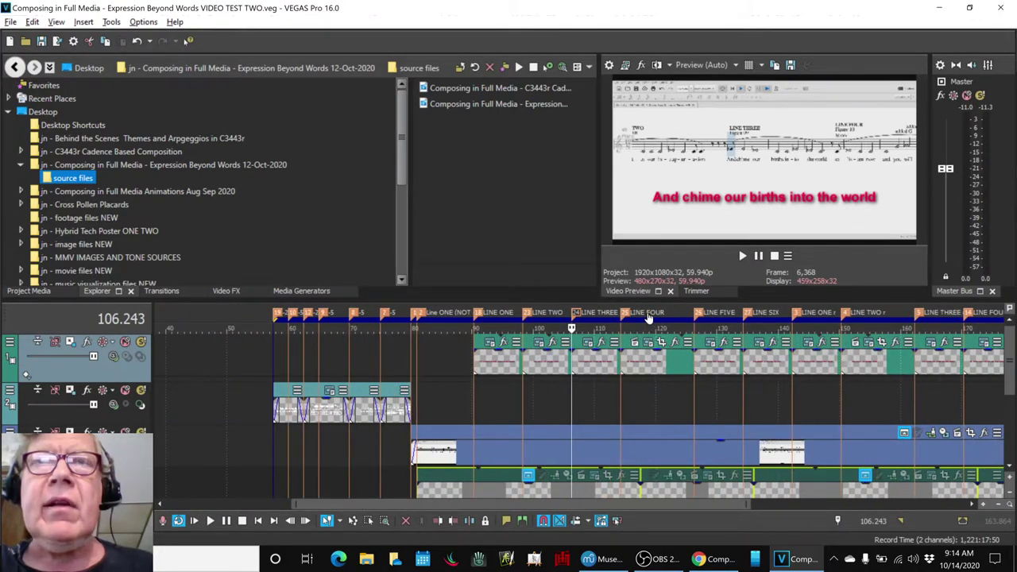
{"action": "key", "text": "space"}
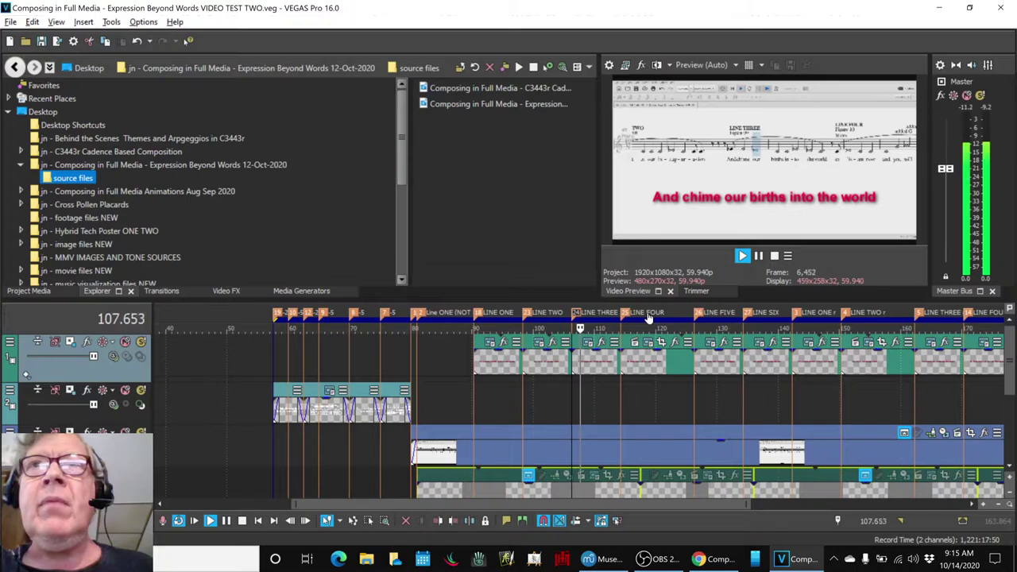
{"action": "key", "text": "space"}
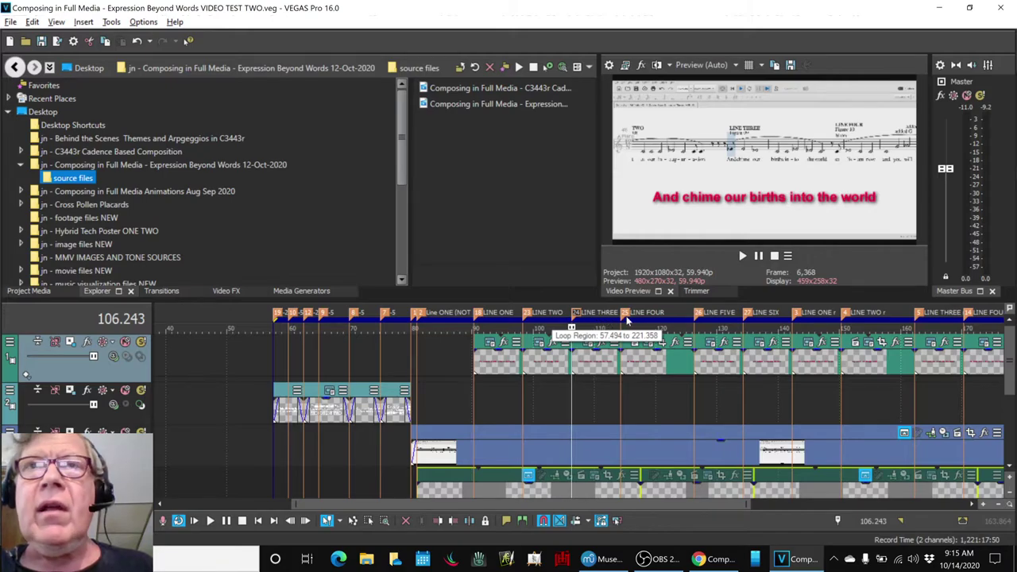
Play the LINE FIVE section twice from its marker, zoomed in on the timeline.
{"action": "left_click", "coordinate": [698, 317]}
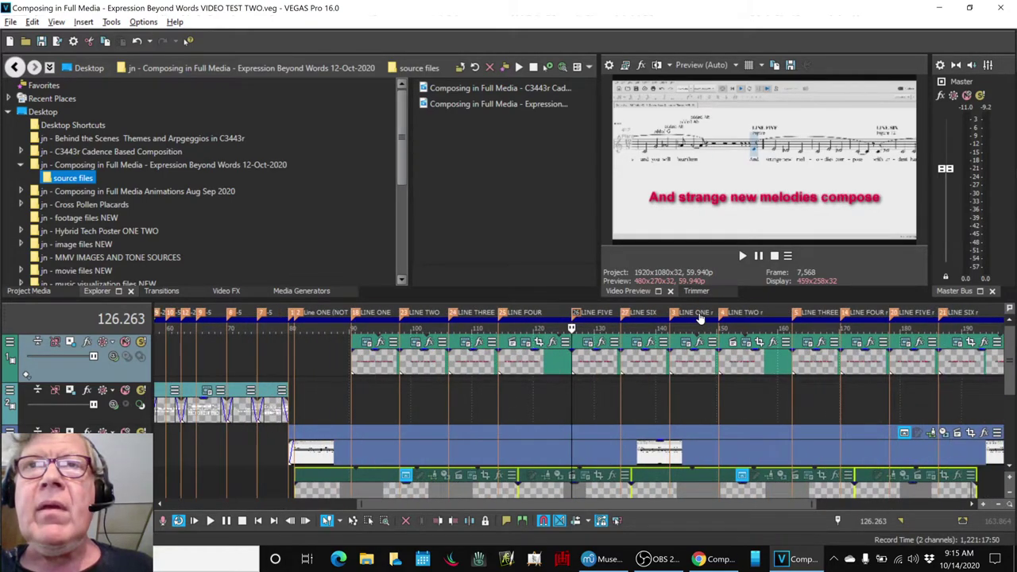
{"action": "scroll", "coordinate": [635, 316], "scroll_direction": "up", "scroll_amount": 2}
{"action": "key", "text": "space"}
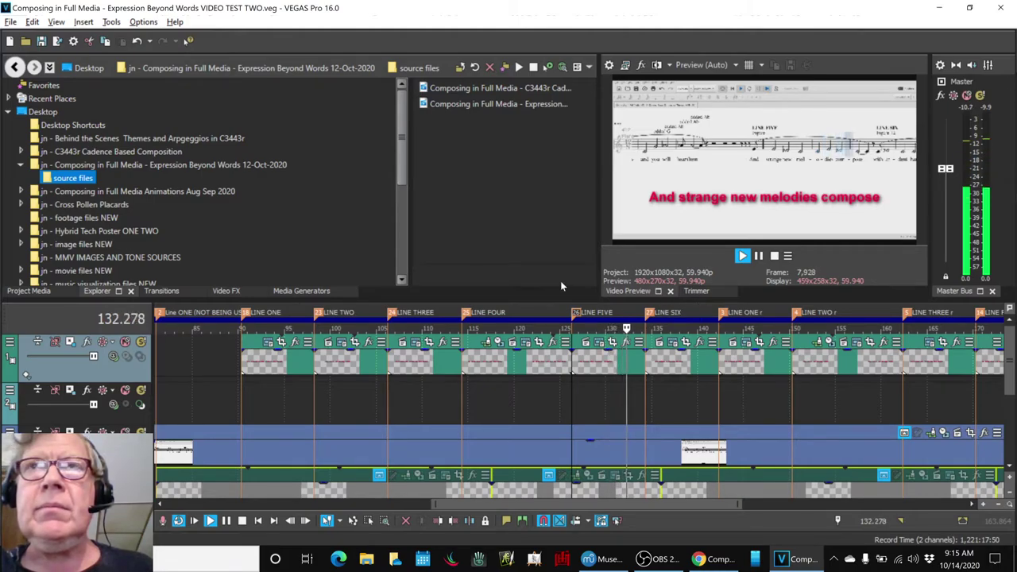
{"action": "key", "text": "space"}
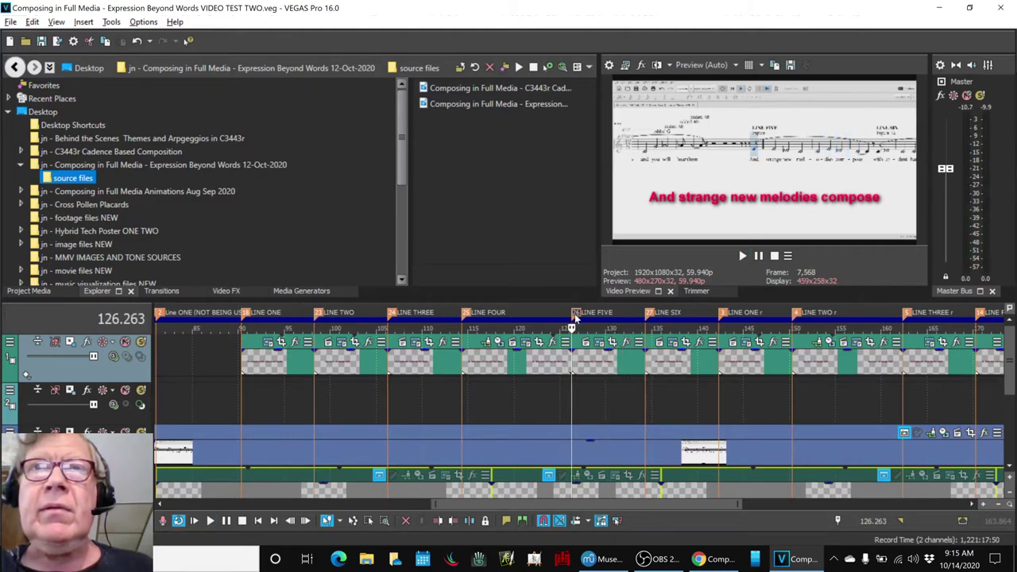
{"action": "key", "text": "space"}
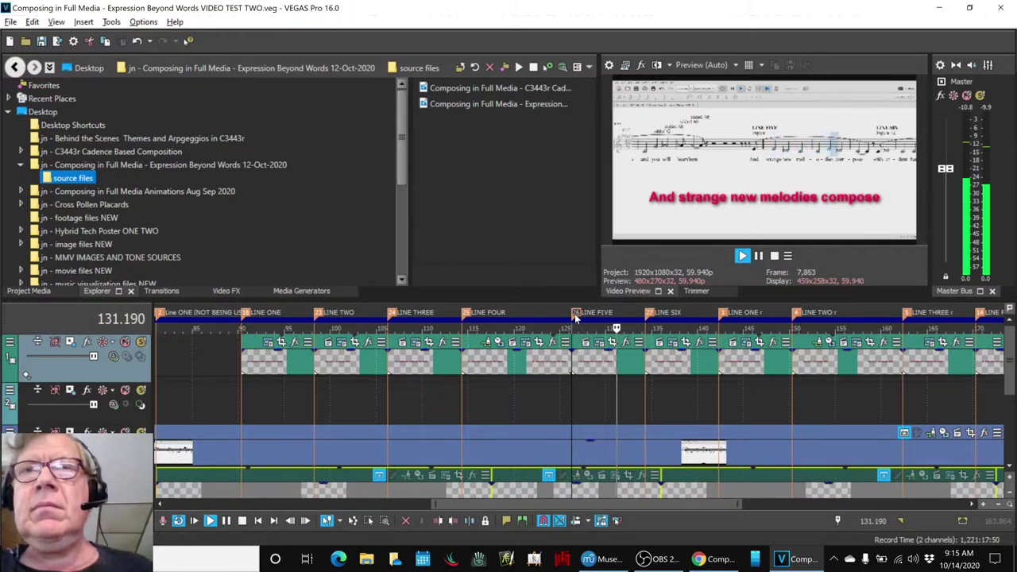
{"action": "key", "text": "space"}
{"action": "scroll", "coordinate": [574, 314], "scroll_direction": "down", "scroll_amount": 3}
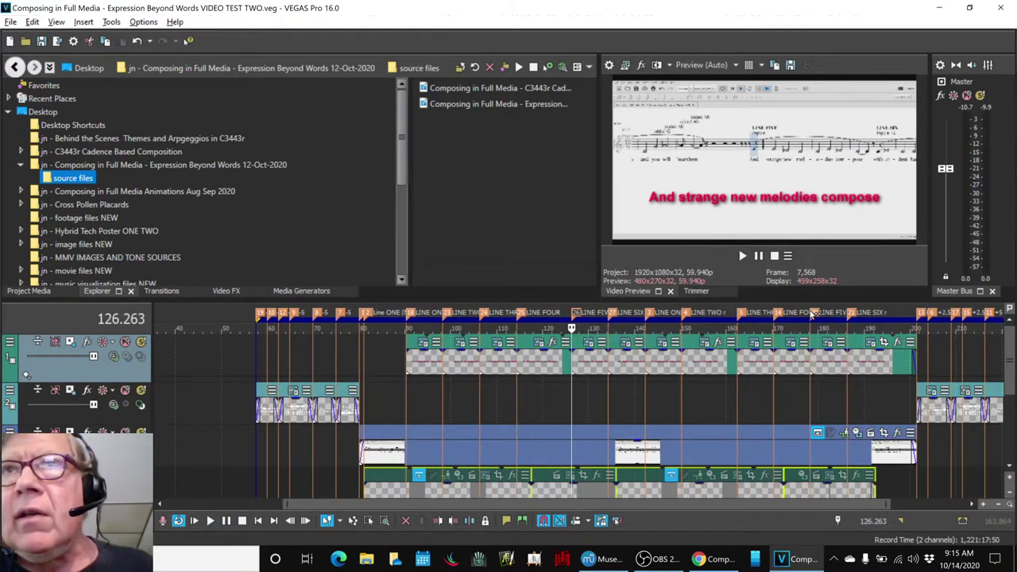
Play the revised LINE FIVE r section from its marker.
{"action": "left_click", "coordinate": [814, 316]}
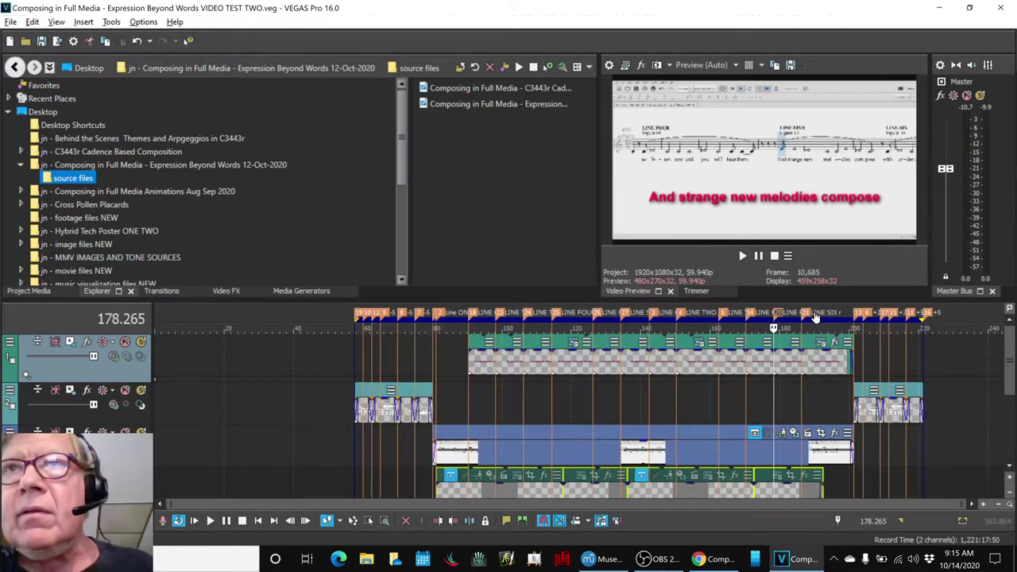
{"action": "scroll", "coordinate": [814, 316], "scroll_direction": "up", "scroll_amount": 3}
{"action": "key", "text": "space"}
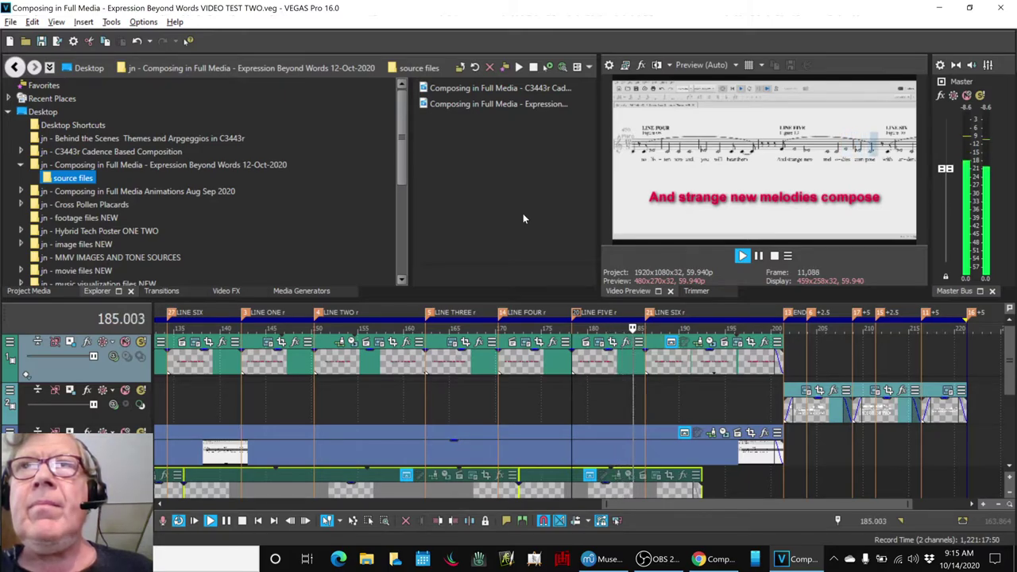
{"action": "key", "text": "space"}
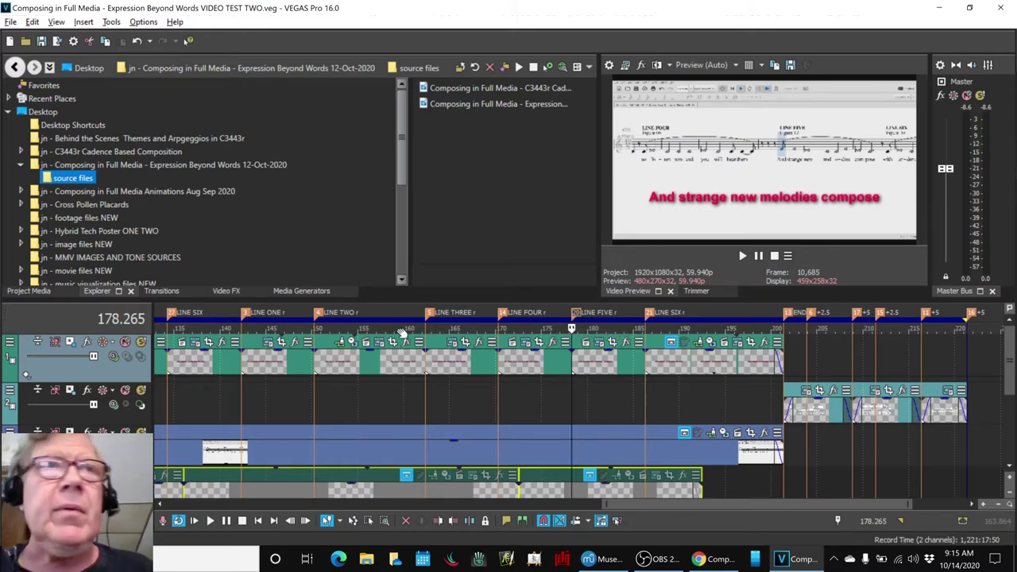
{"action": "scroll", "coordinate": [176, 318], "scroll_direction": "down", "scroll_amount": 3}
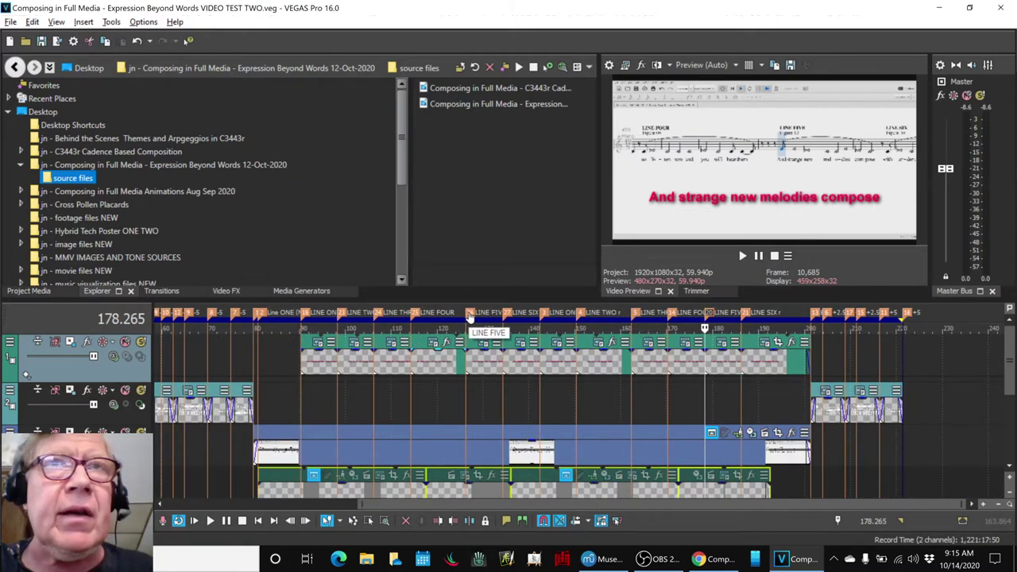
Play the original LINE FIVE section, then replay LINE FIVE r for comparison.
{"action": "left_click", "coordinate": [469, 316]}
{"action": "key", "text": "space"}
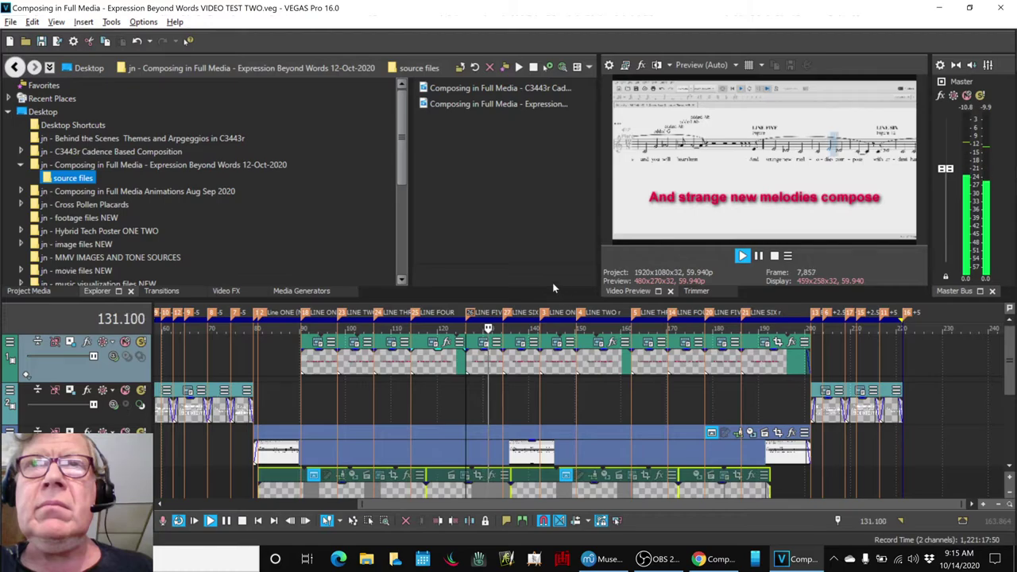
{"action": "key", "text": "space"}
{"action": "left_click", "coordinate": [706, 314]}
{"action": "key", "text": "space"}
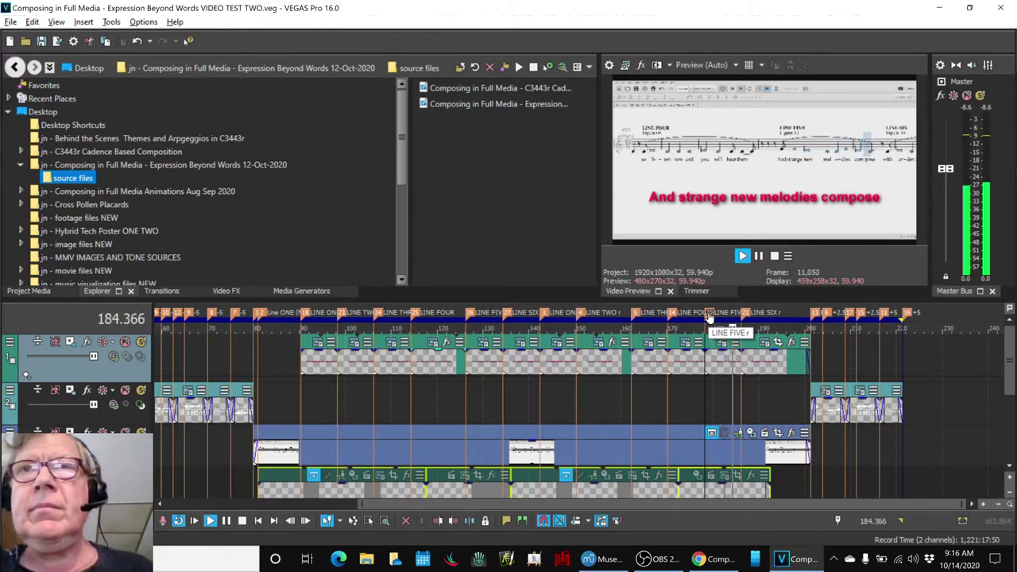
{"action": "key", "text": "space"}
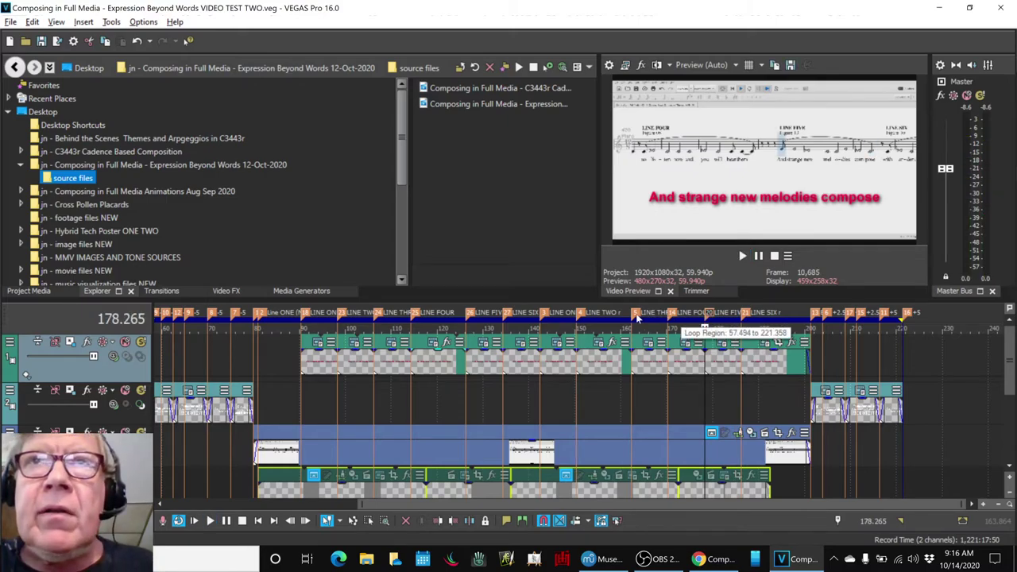
Play the original LINE THREE section, restarting once from its marker.
{"action": "left_click", "coordinate": [377, 314]}
{"action": "key", "text": "space"}
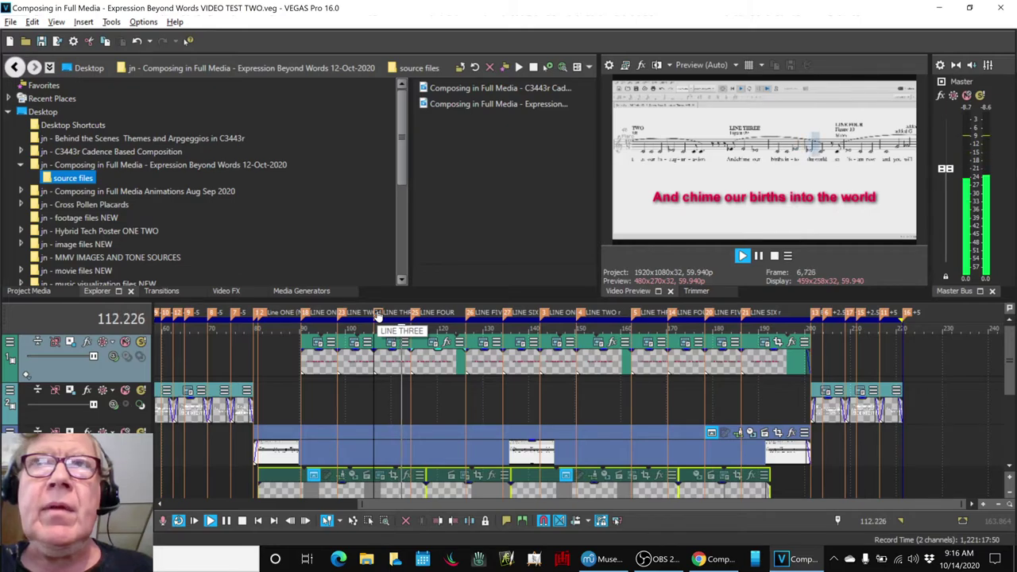
{"action": "left_click", "coordinate": [378, 316]}
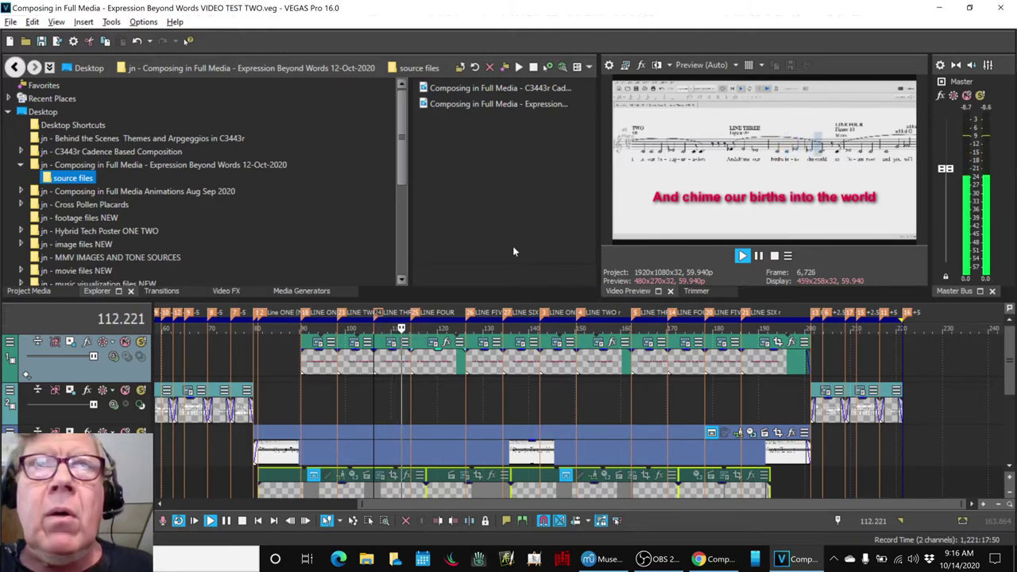
{"action": "key", "text": "space"}
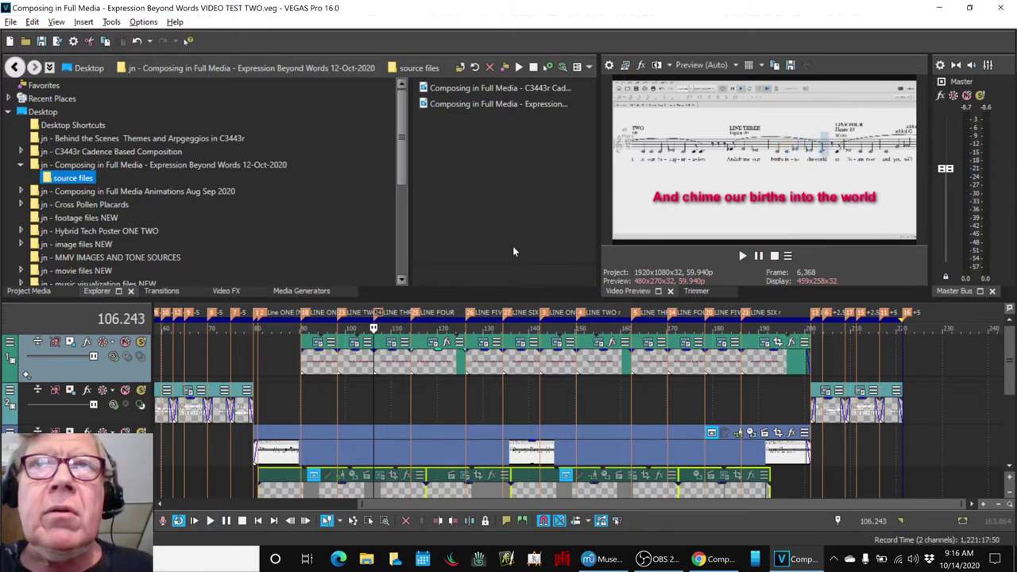
Play the revised LINE THREE r section, then switch back to the Google Sheets notes.
{"action": "left_click", "coordinate": [634, 316]}
{"action": "key", "text": "space"}
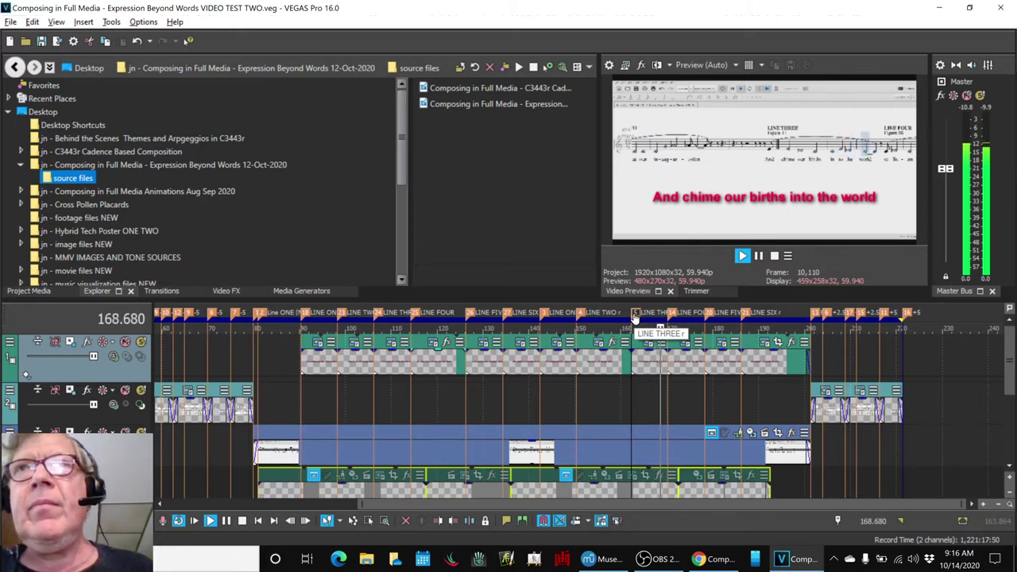
{"action": "key", "text": "space"}
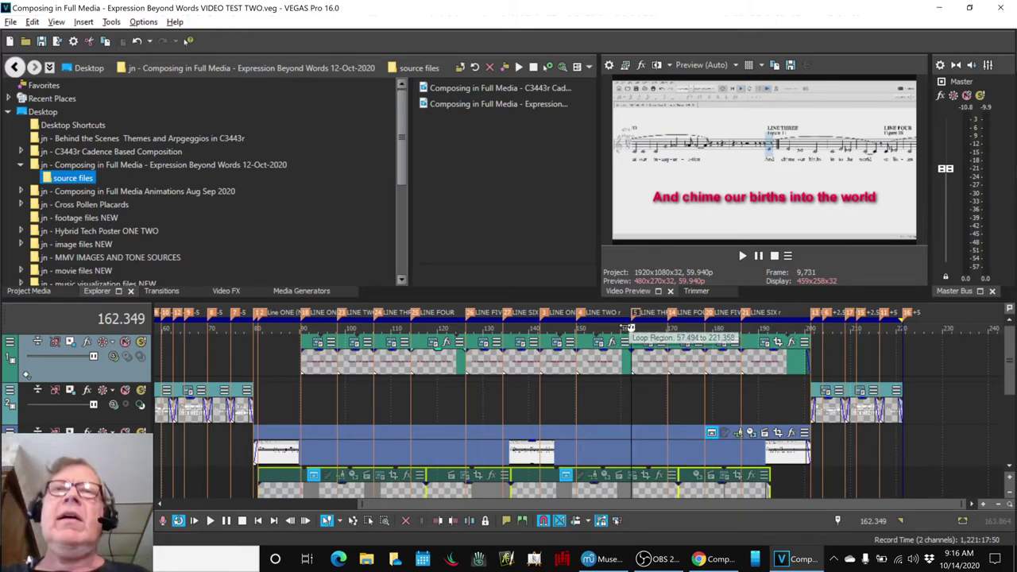
{"action": "key", "text": "alt+Tab"}
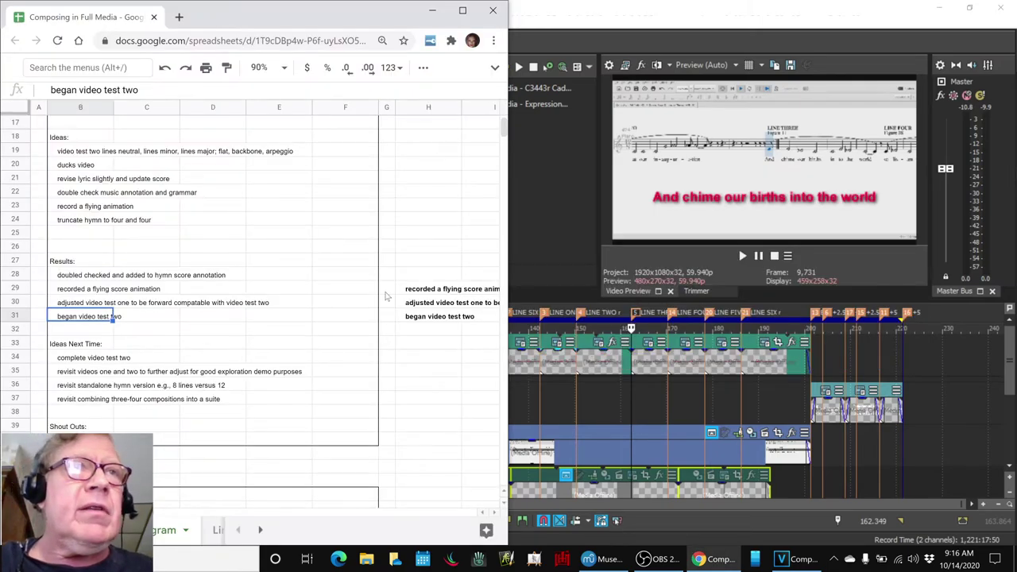
{"action": "left_click", "coordinate": [112, 358]}
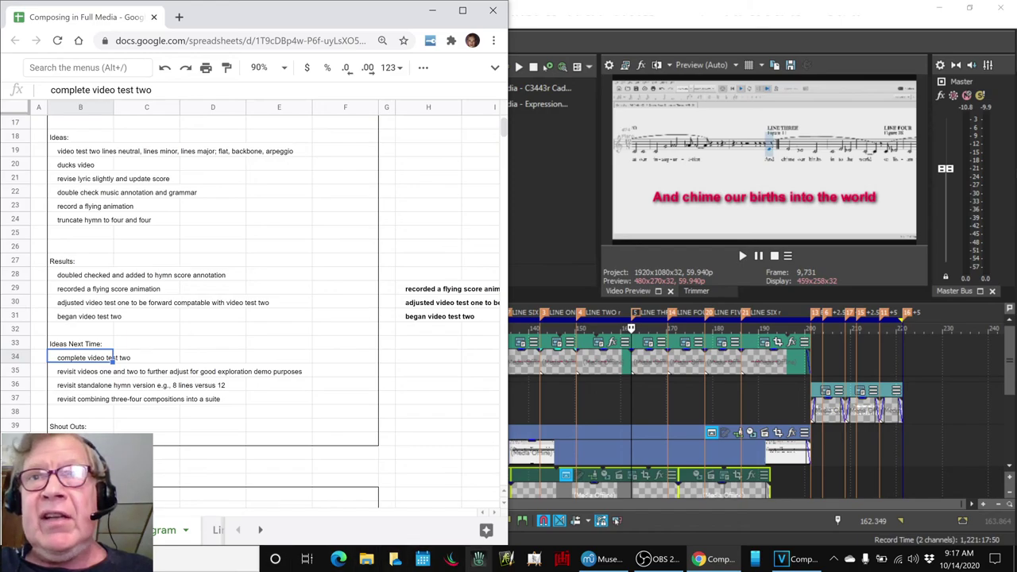
{"action": "mouse_move", "coordinate": [713, 559]}
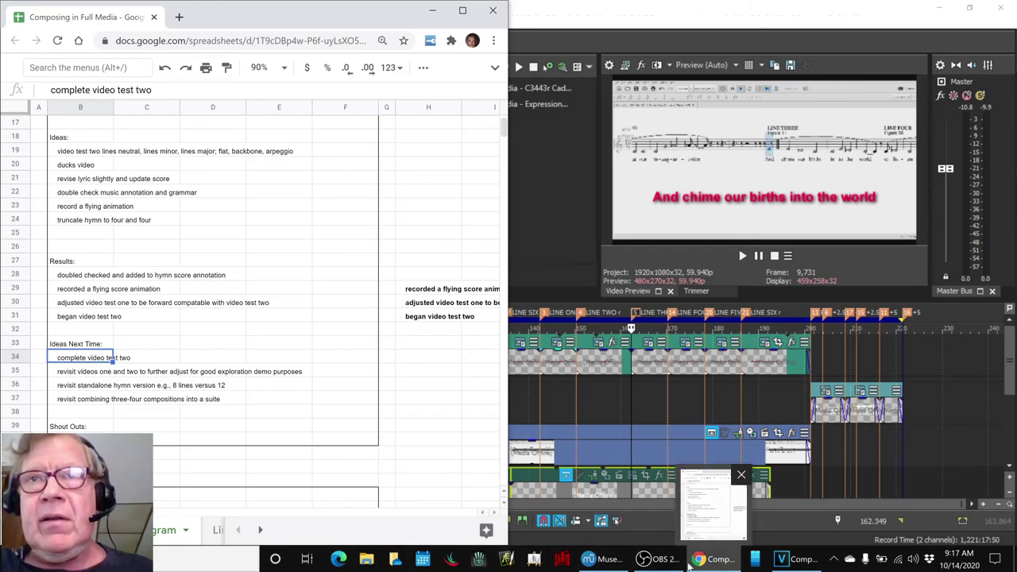
Bring the OBS Studio window forward from the taskbar.
{"action": "left_click", "coordinate": [654, 558]}
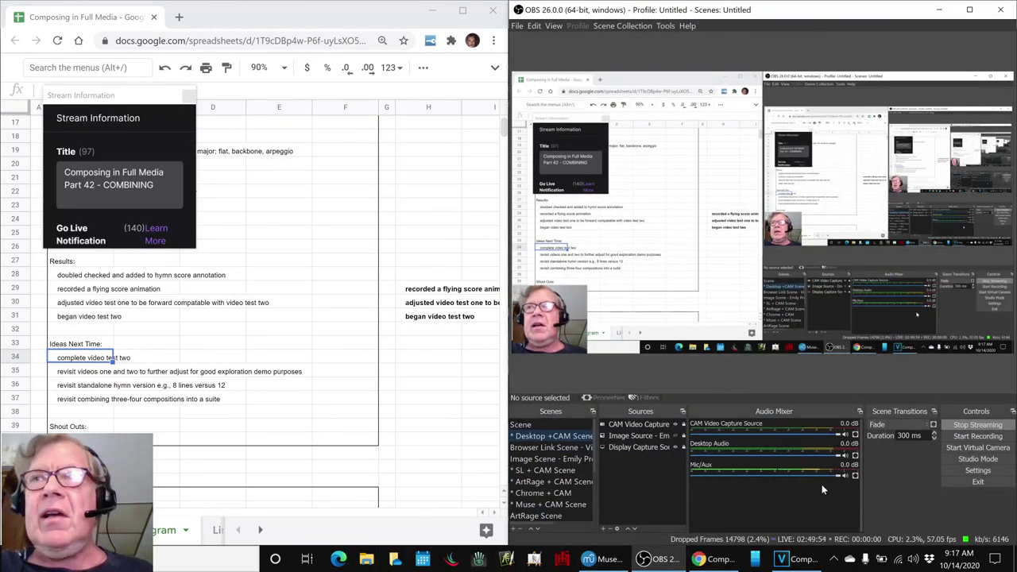